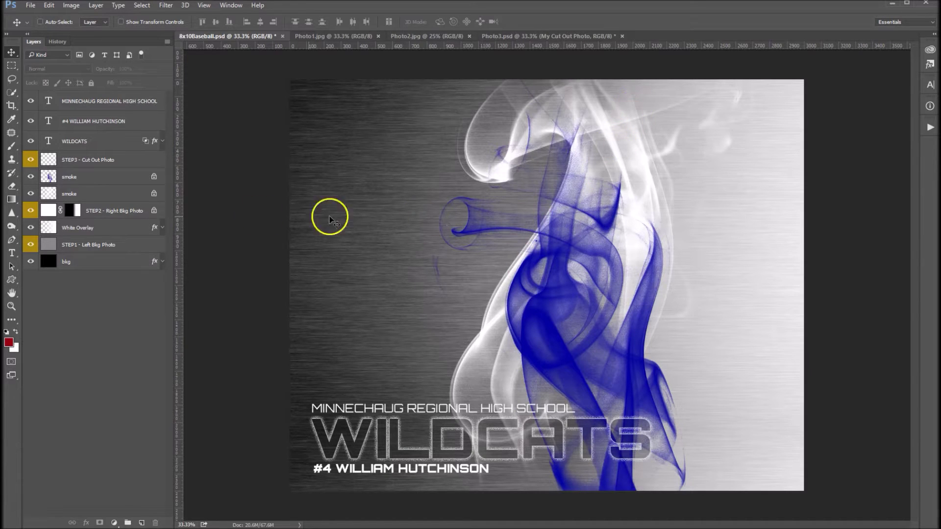
# Drag the Photo1.jpg fielder onto the 8x10Baseball poster and stack it just above the left background placeholder.
pyautogui.click(348, 34)
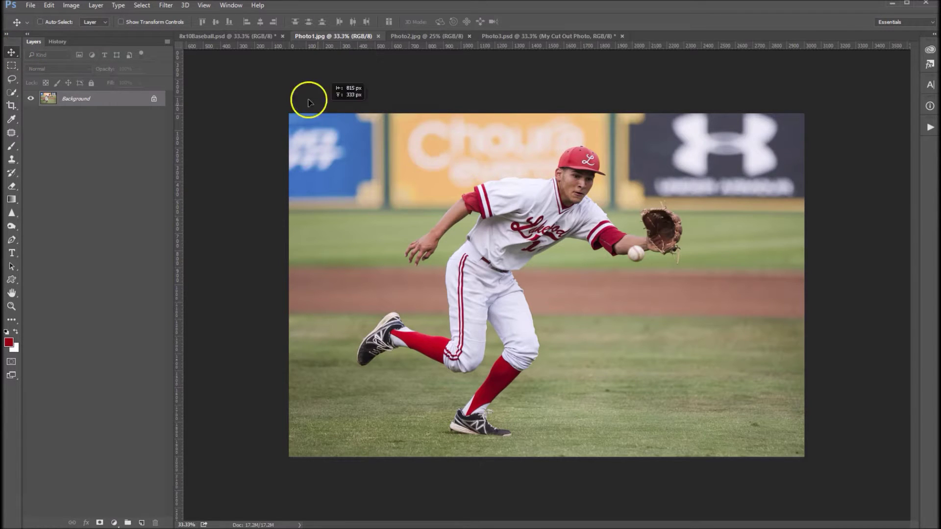
pyautogui.click(236, 39)
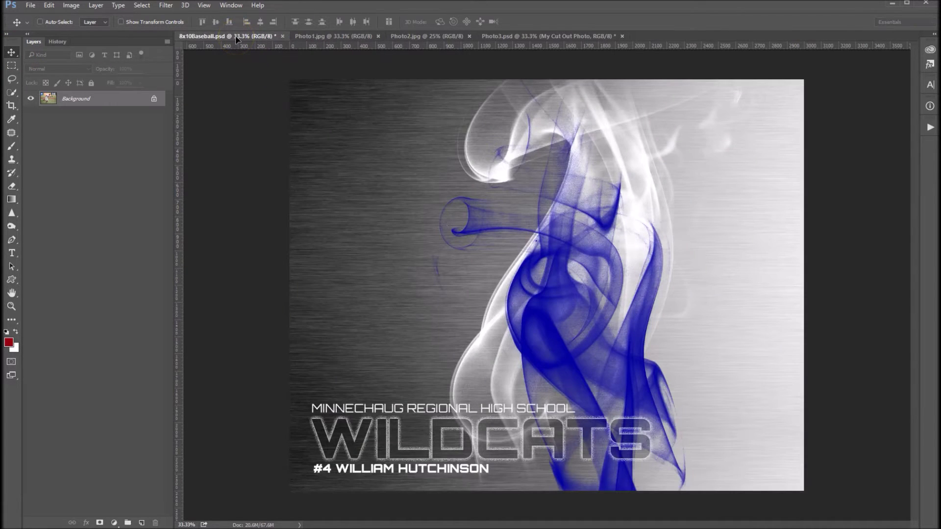
pyautogui.moveTo(237, 40); pyautogui.dragTo(289, 103)
pyautogui.moveTo(407, 194); pyautogui.dragTo(406, 195)
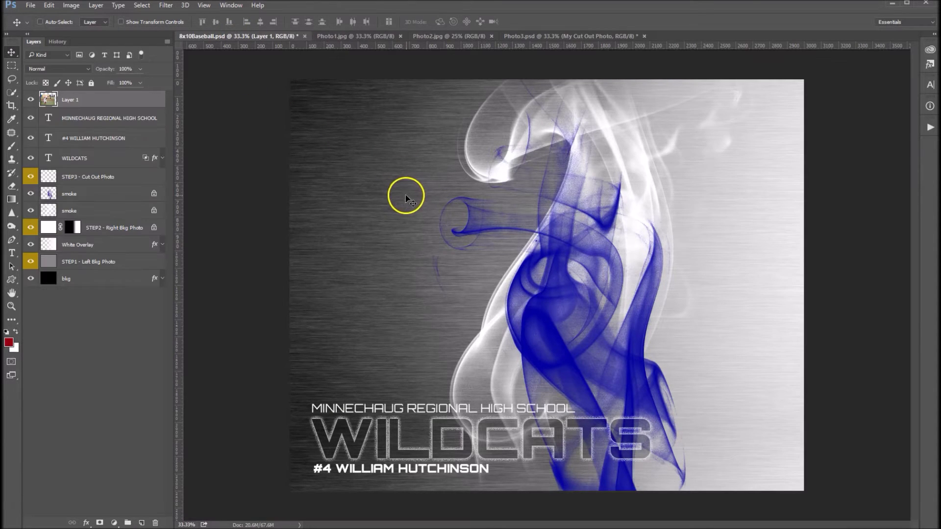
pyautogui.moveTo(414, 243); pyautogui.dragTo(408, 222)
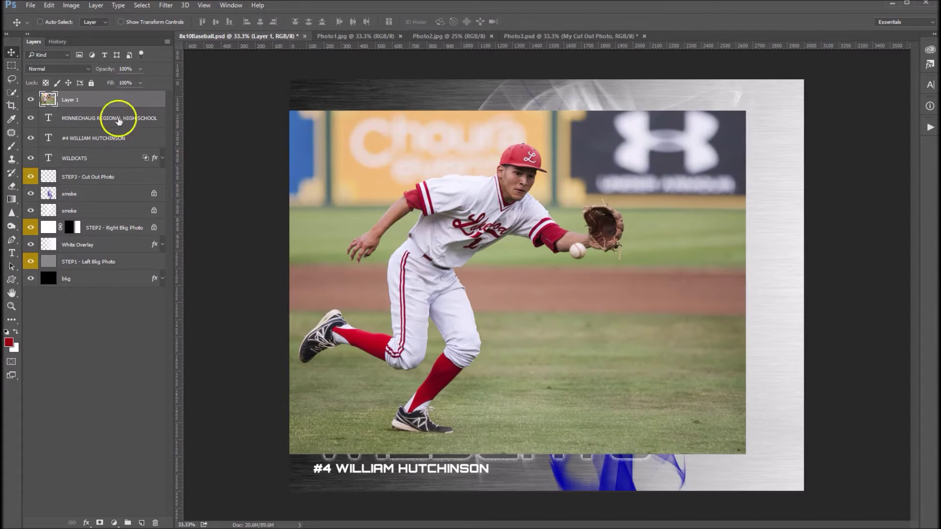
pyautogui.moveTo(109, 98); pyautogui.dragTo(69, 265)
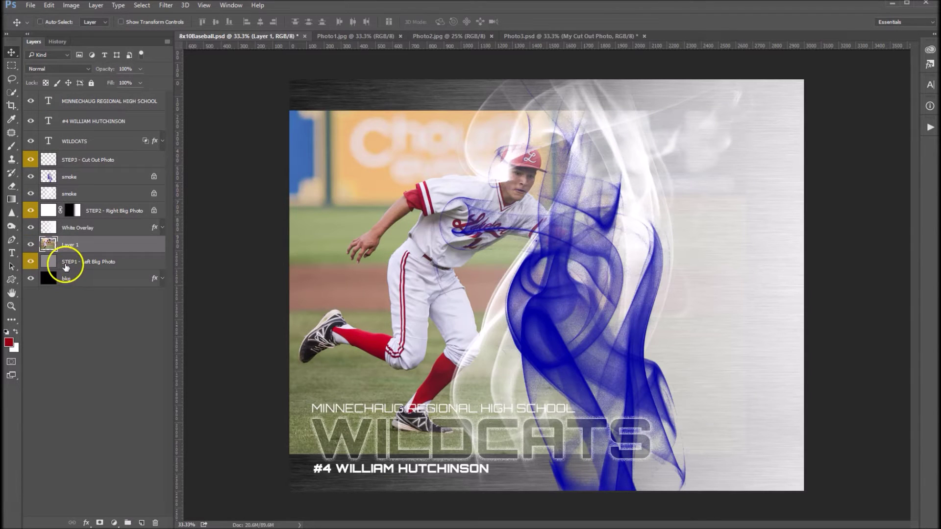
# Clip the fielder photo layer to the left background layer and shift it left.
pyautogui.rightClick(91, 248)
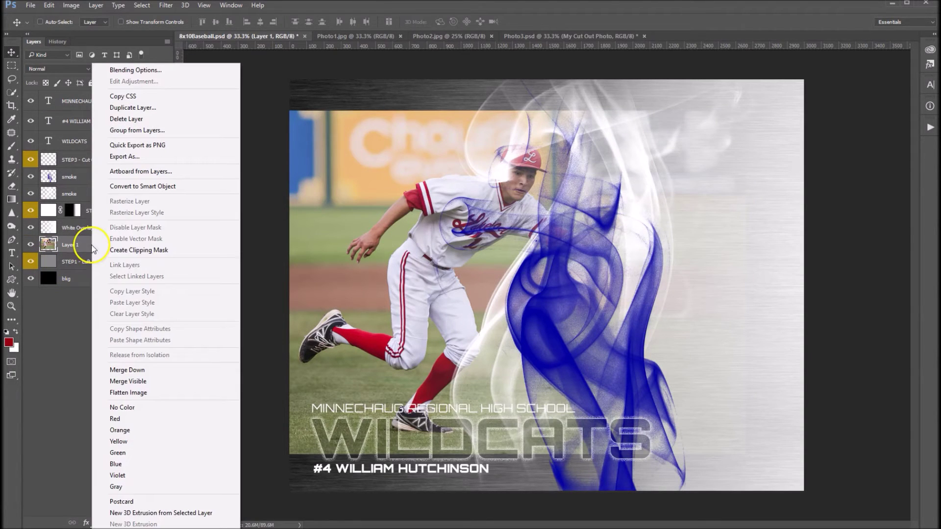
pyautogui.click(125, 251)
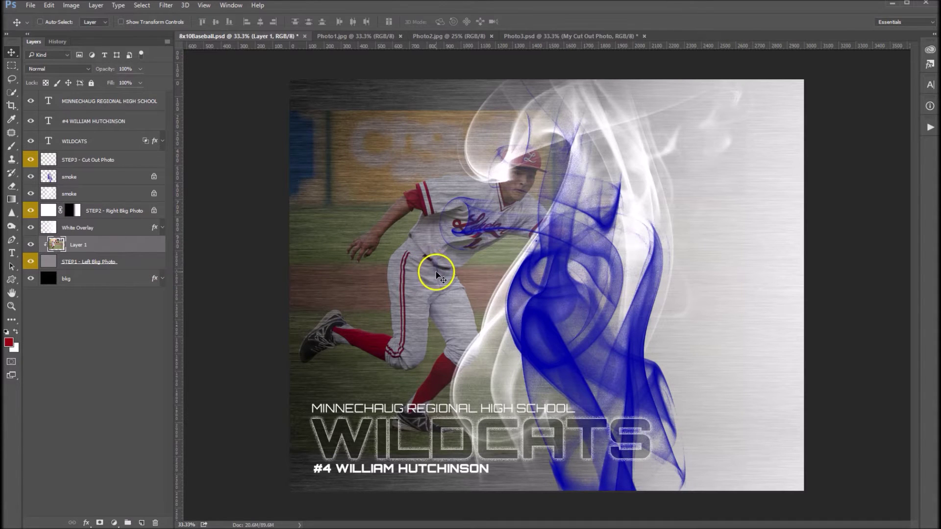
pyautogui.moveTo(435, 273); pyautogui.dragTo(374, 272)
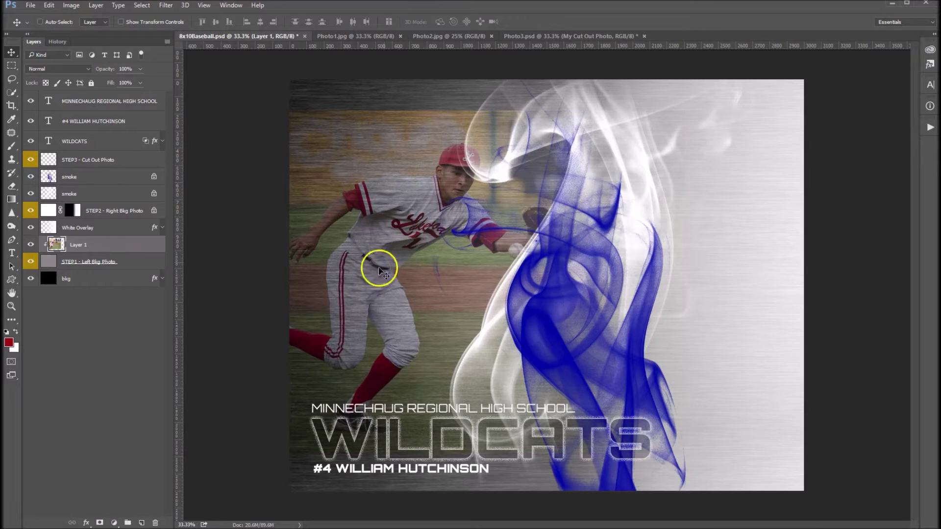
# Scale the fielder photo up to about 120% and position it left of the smoke.
pyautogui.click(49, 8)
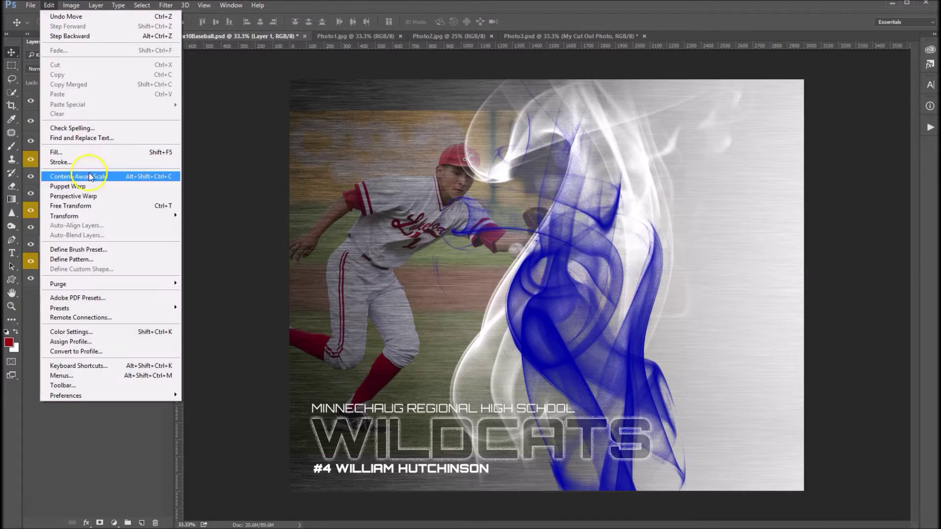
pyautogui.click(82, 217)
pyautogui.click(201, 230)
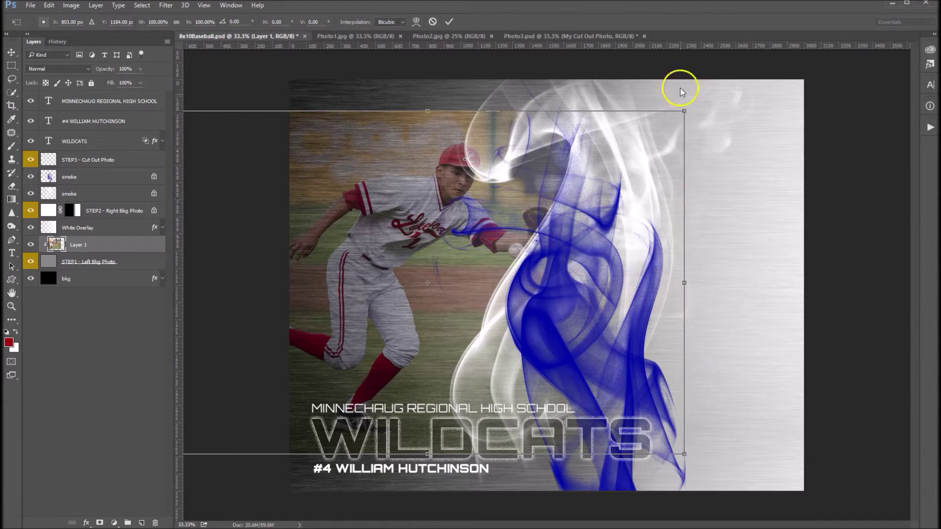
pyautogui.moveTo(696, 100); pyautogui.dragTo(735, 76)
pyautogui.moveTo(583, 195); pyautogui.dragTo(542, 199)
pyautogui.click(553, 201)
pyautogui.click(554, 201)
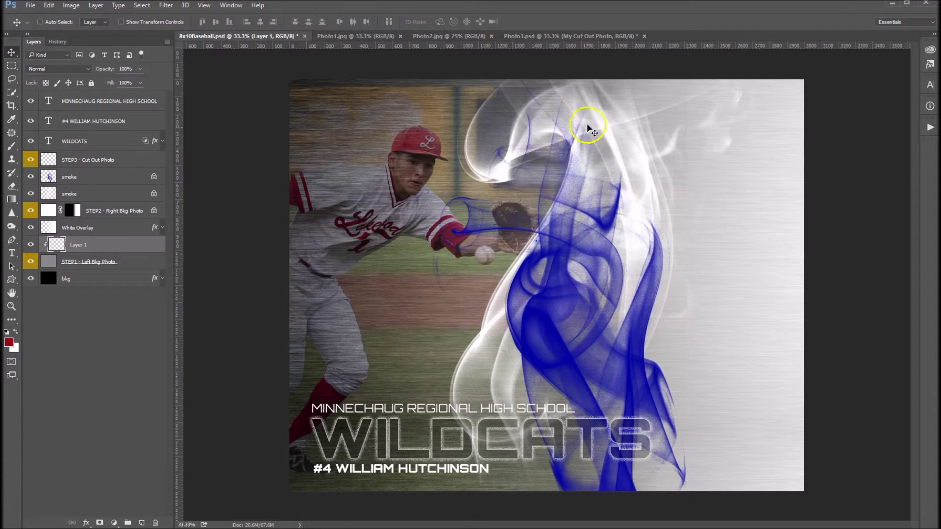
pyautogui.moveTo(467, 215); pyautogui.dragTo(468, 210)
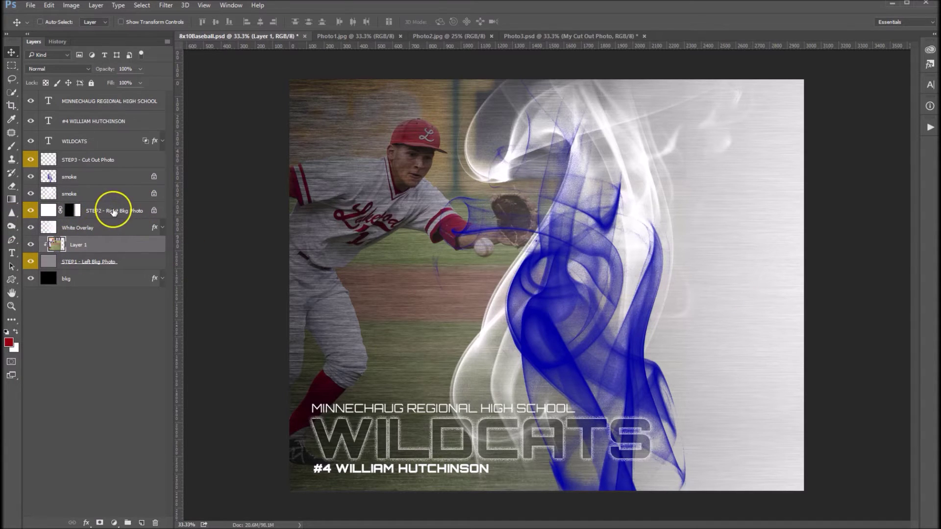
# Add Photo2.jpg's pitcher to the poster as Layer 2 above the right background placeholder.
pyautogui.click(114, 212)
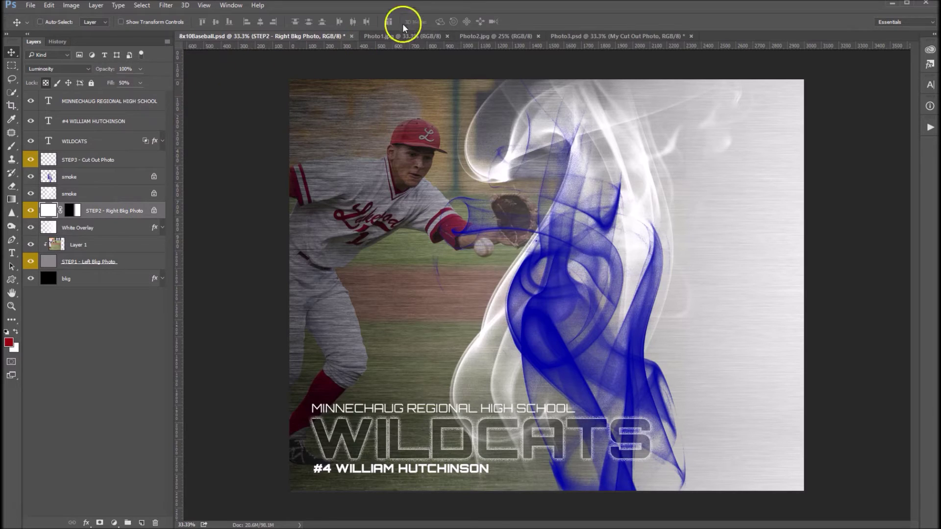
pyautogui.click(489, 36)
pyautogui.moveTo(544, 96); pyautogui.dragTo(428, 159)
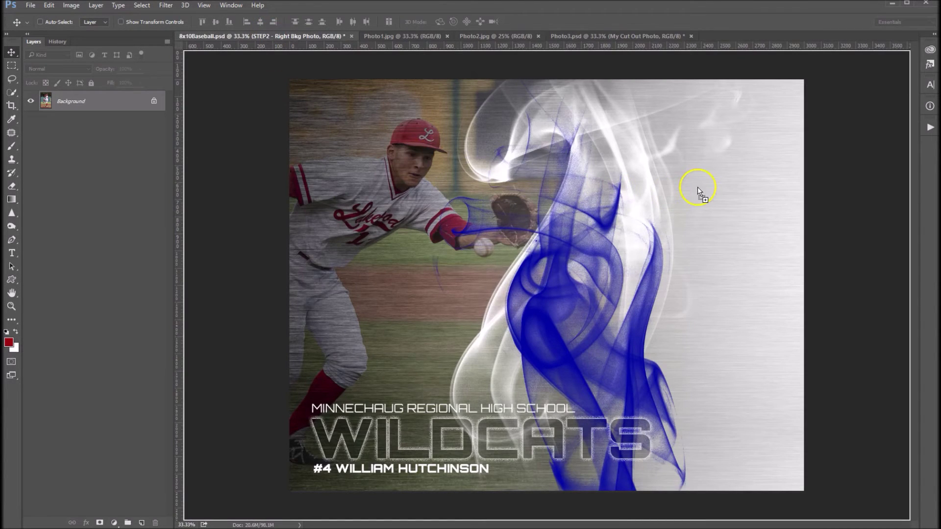
pyautogui.moveTo(698, 186); pyautogui.dragTo(697, 187)
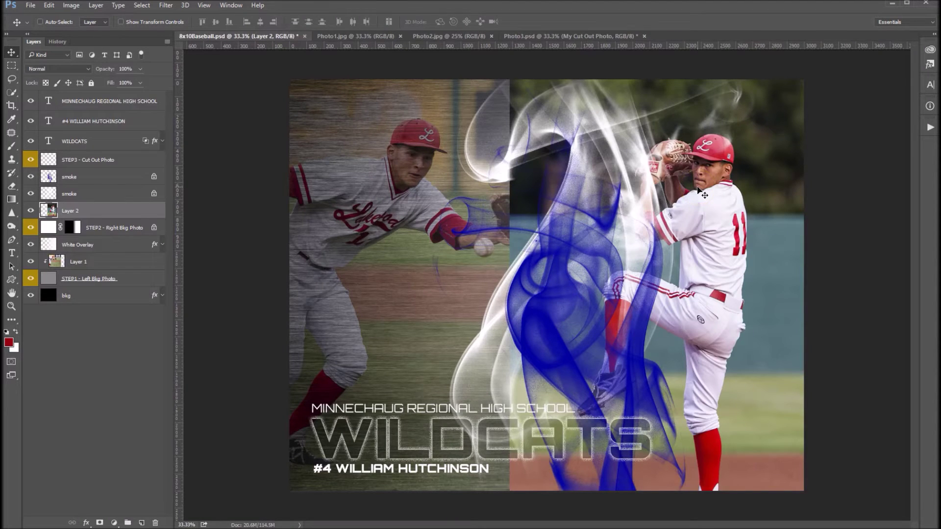
# Clip Layer 2 to the right background and move the pitcher up and right.
pyautogui.rightClick(113, 210)
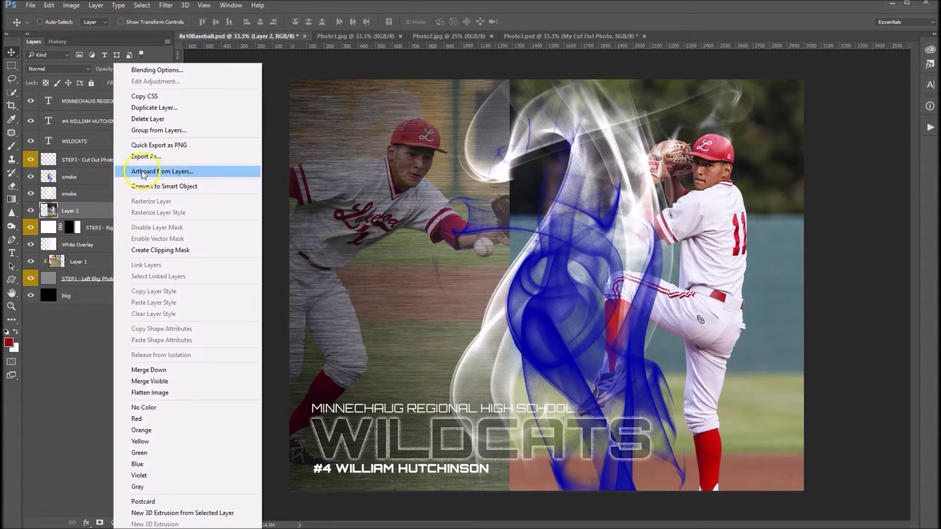
pyautogui.click(165, 251)
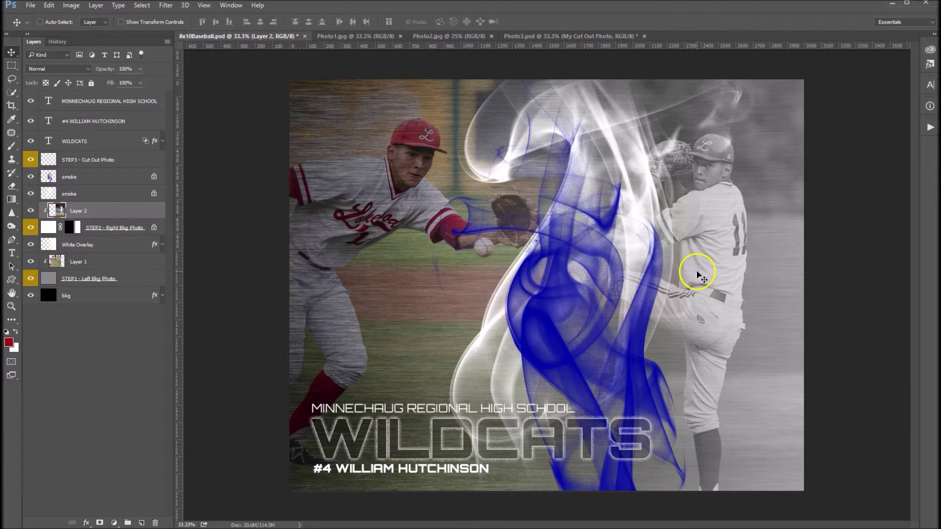
pyautogui.moveTo(699, 272); pyautogui.dragTo(745, 230)
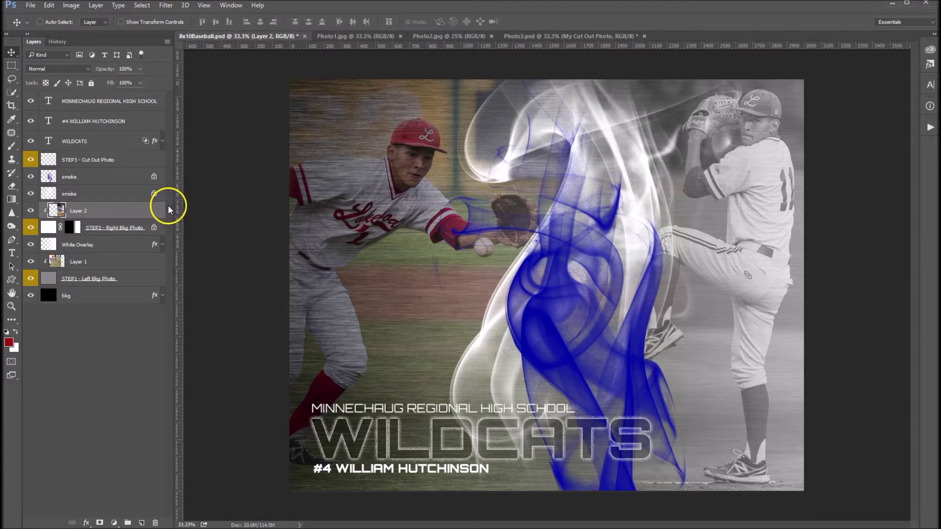
# Drag the Photo3.psd batter cut-out above STEP3 - Cut Out Photo and place it right-centre.
pyautogui.click(107, 160)
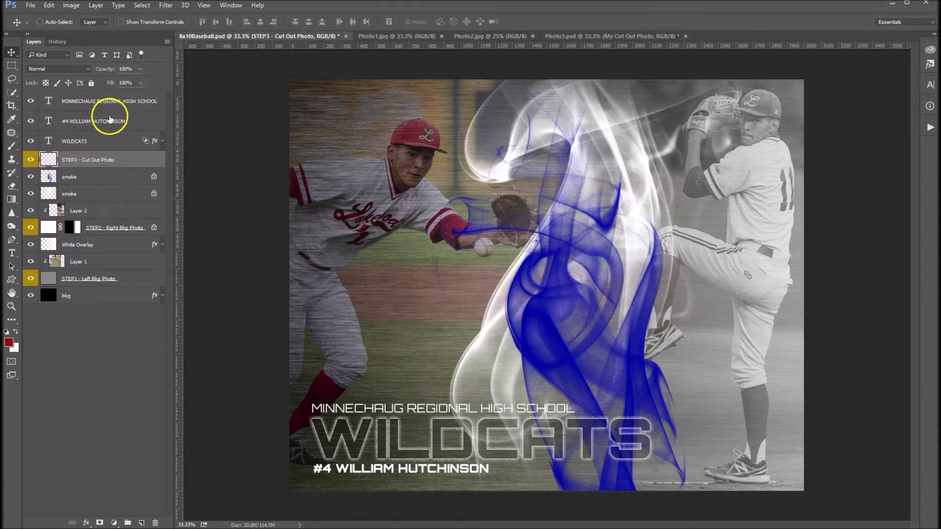
pyautogui.click(565, 34)
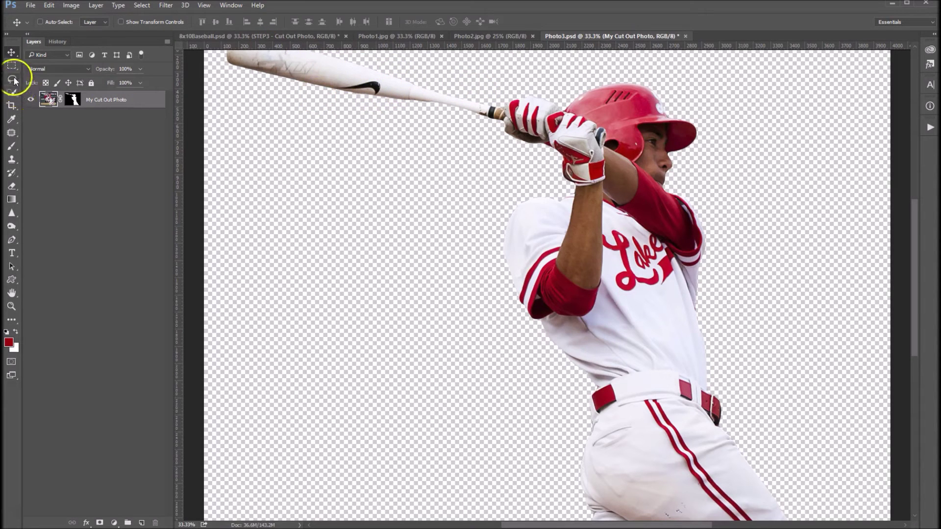
pyautogui.moveTo(562, 169); pyautogui.dragTo(293, 52)
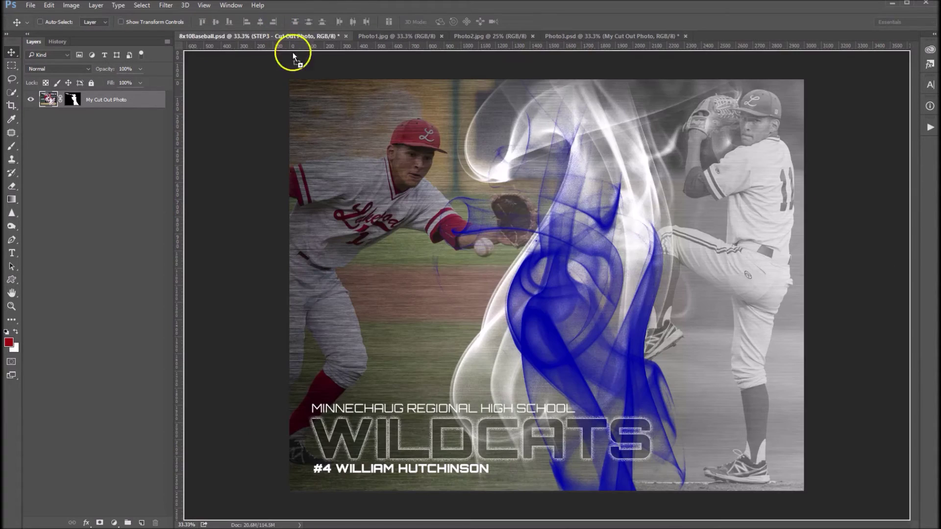
pyautogui.moveTo(565, 201); pyautogui.dragTo(573, 237)
pyautogui.moveTo(601, 294); pyautogui.dragTo(623, 248)
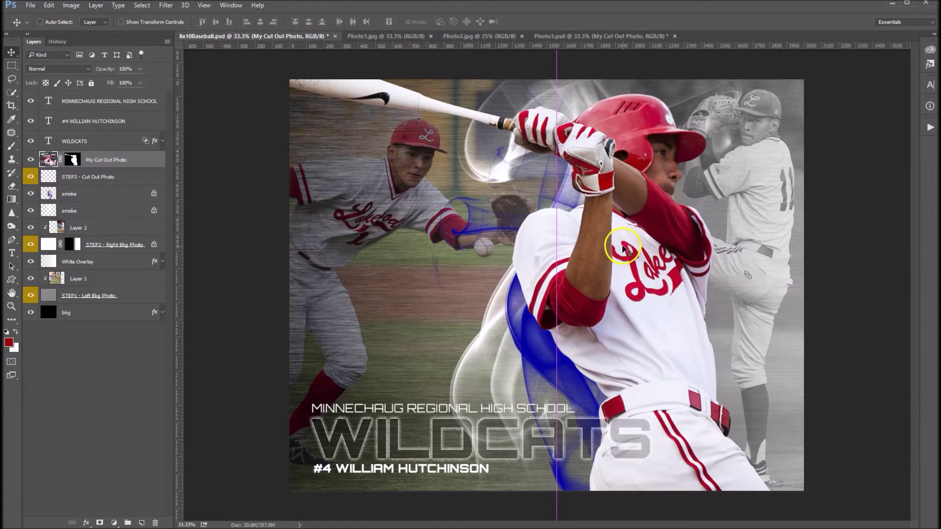
# Proportionally rescale and reposition My Cut Out Photo so the batter fills the right side, bat across the top.
pyautogui.click(49, 6)
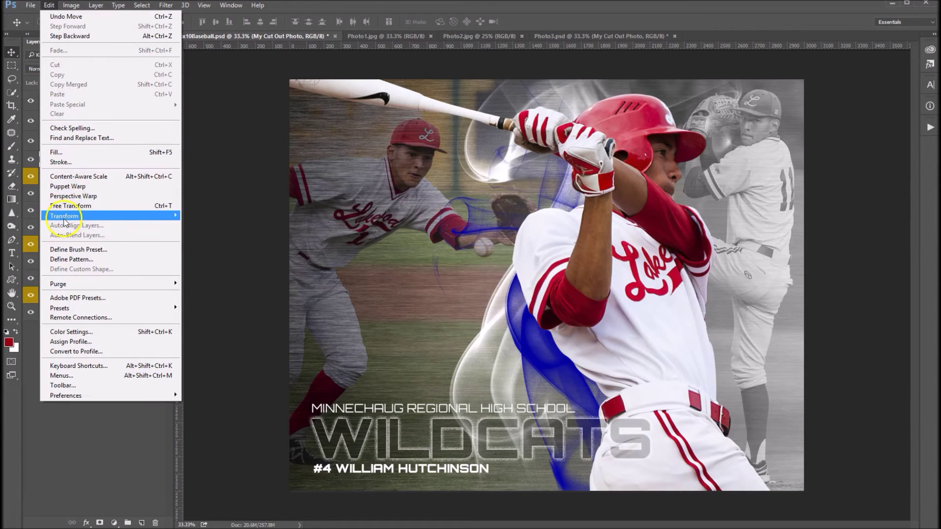
pyautogui.moveTo(67, 216)
pyautogui.click(194, 230)
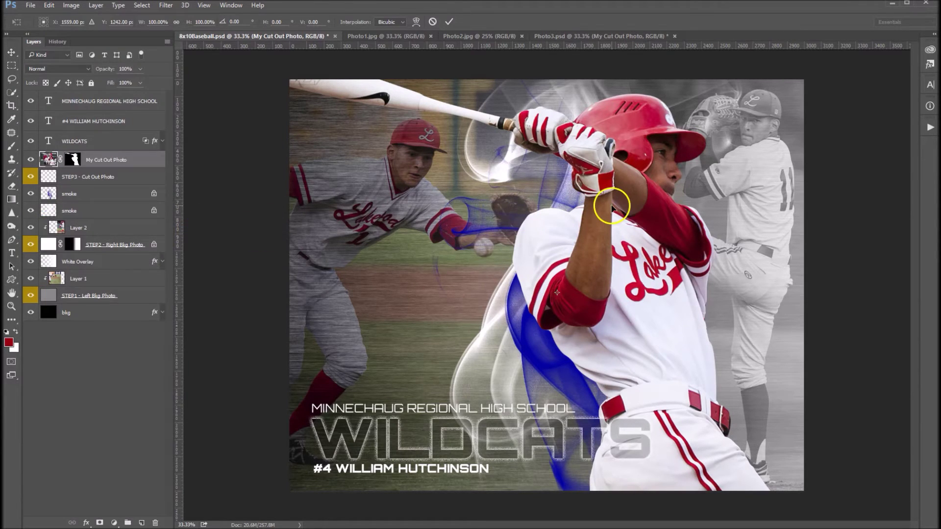
pyautogui.hotkey('ctrl', '-')
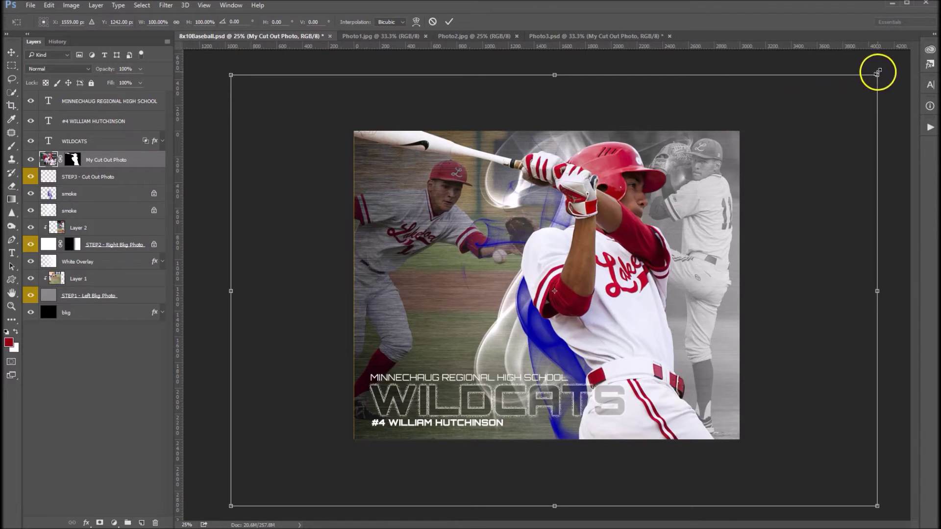
pyautogui.moveTo(877, 75); pyautogui.dragTo(788, 128)
pyautogui.moveTo(630, 252); pyautogui.dragTo(644, 239)
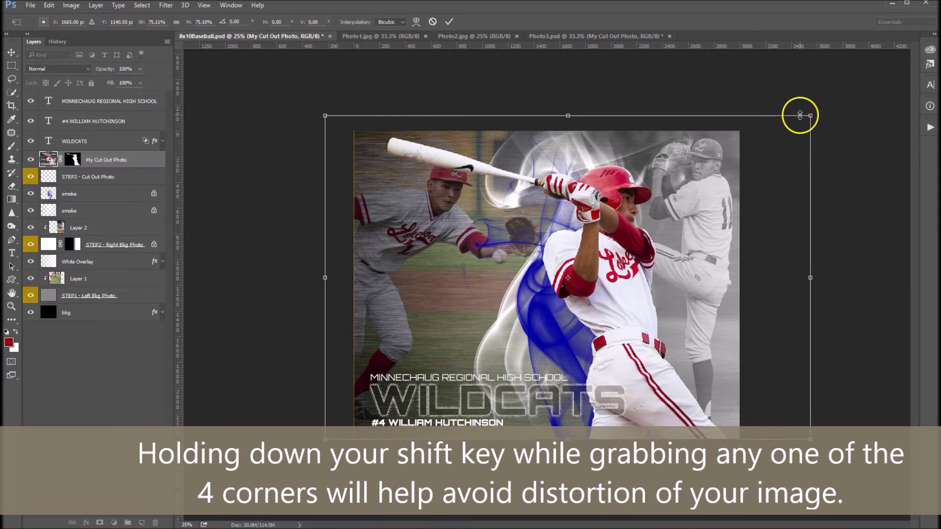
pyautogui.moveTo(809, 113); pyautogui.dragTo(829, 108)
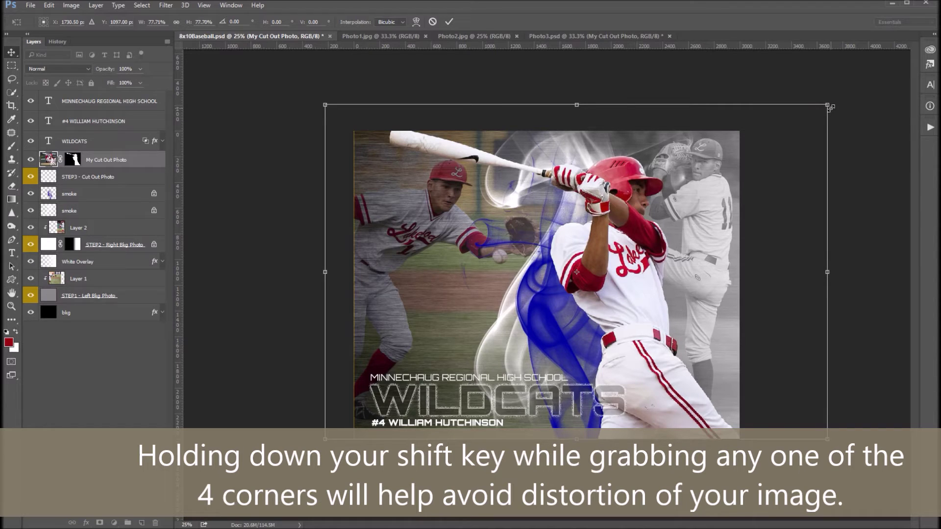
pyautogui.press('Return')
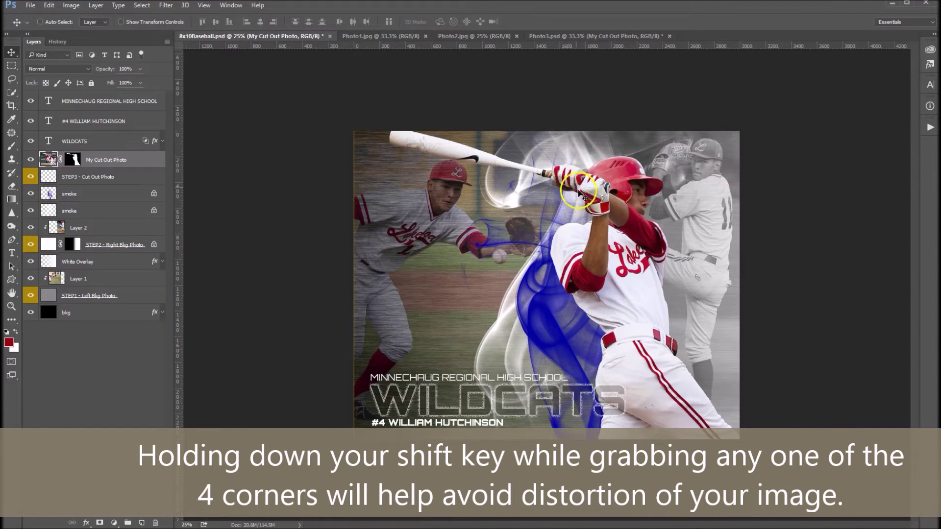
pyautogui.hotkey('ctrl', '+')
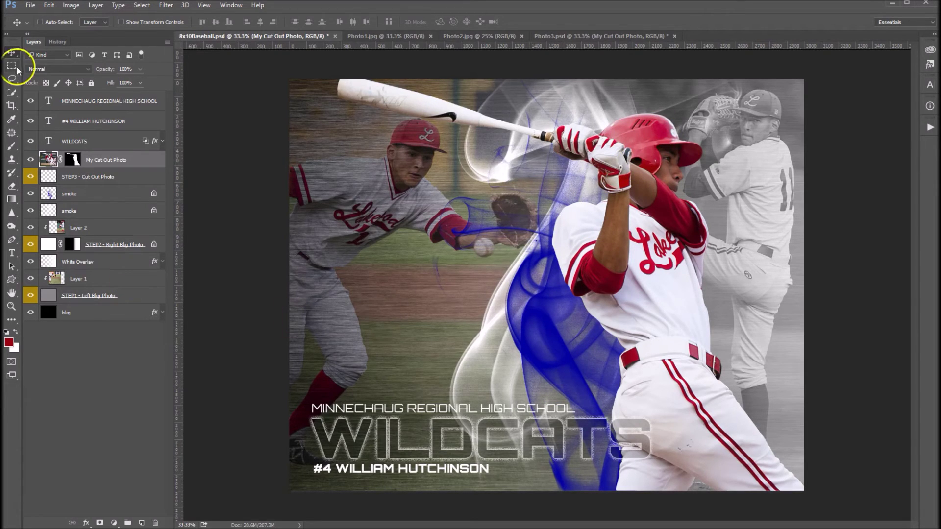
# Sample the red of the batter's helmet as the foreground colour with the Eyedropper.
pyautogui.click(11, 120)
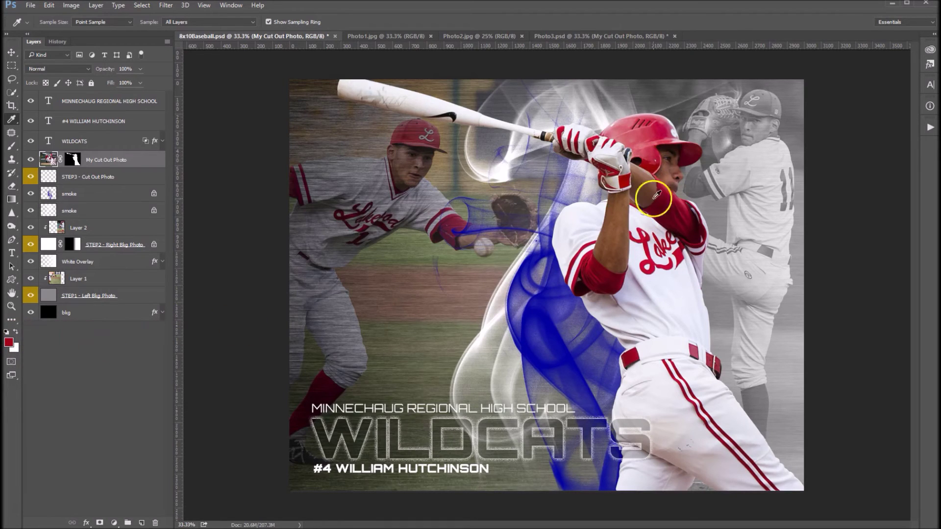
pyautogui.click(546, 318)
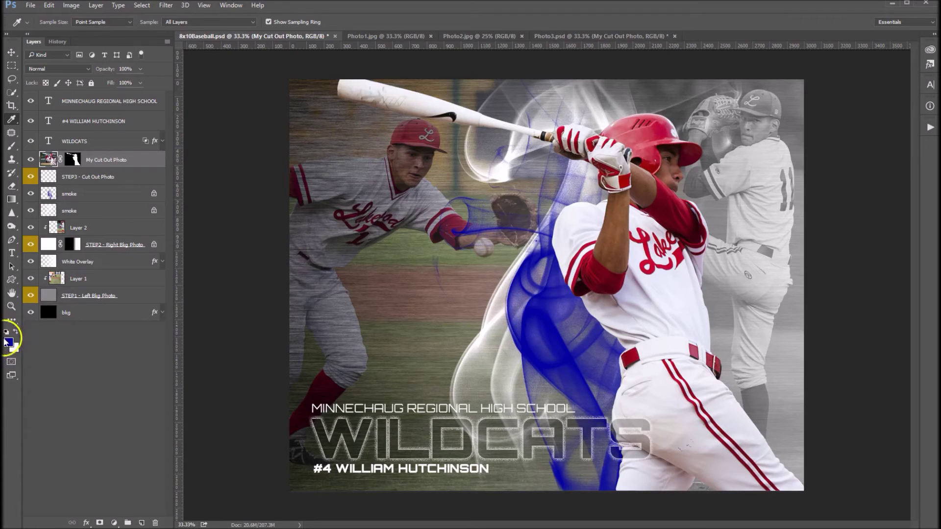
pyautogui.click(653, 154)
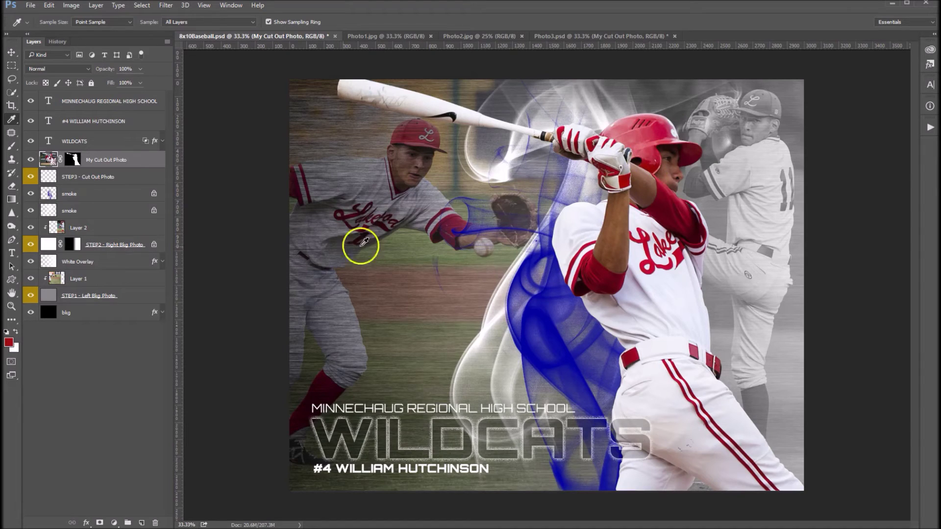
# Fill the upper smoke layer with the red foreground colour.
pyautogui.click(10, 54)
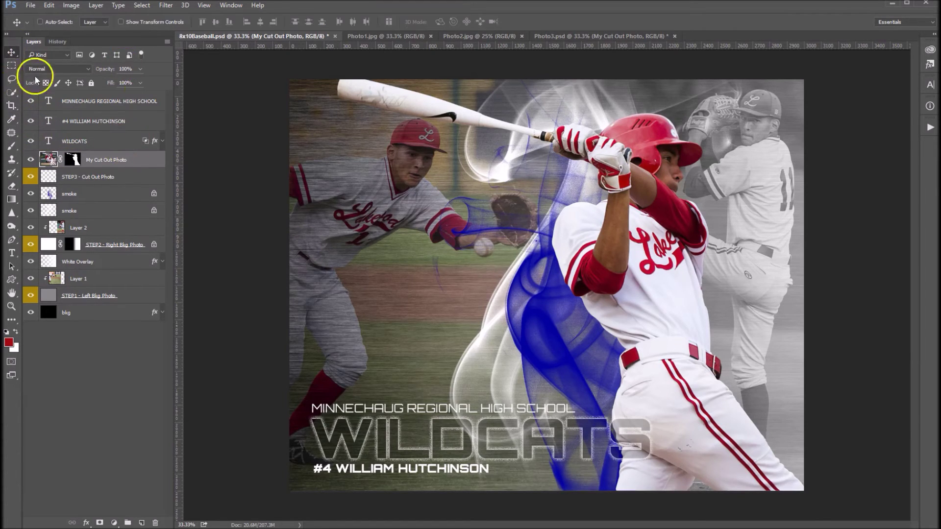
pyautogui.click(76, 195)
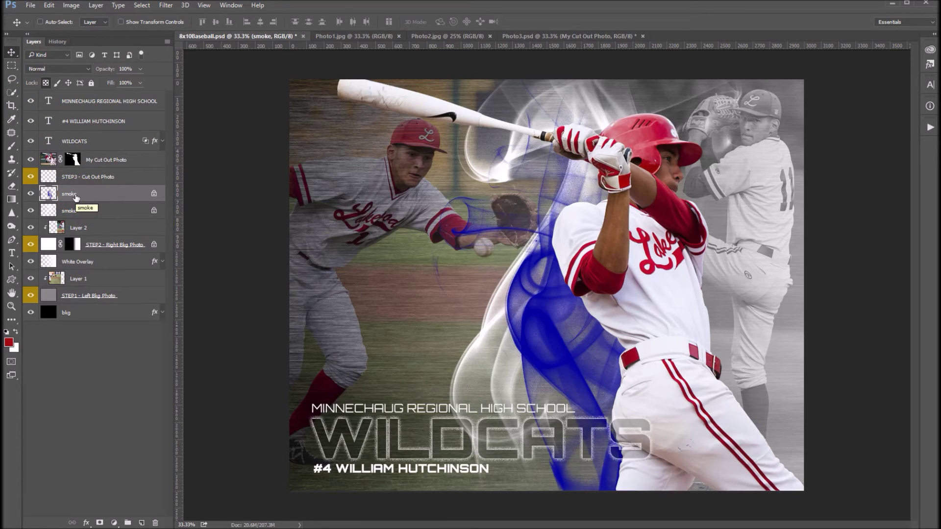
pyautogui.click(49, 5)
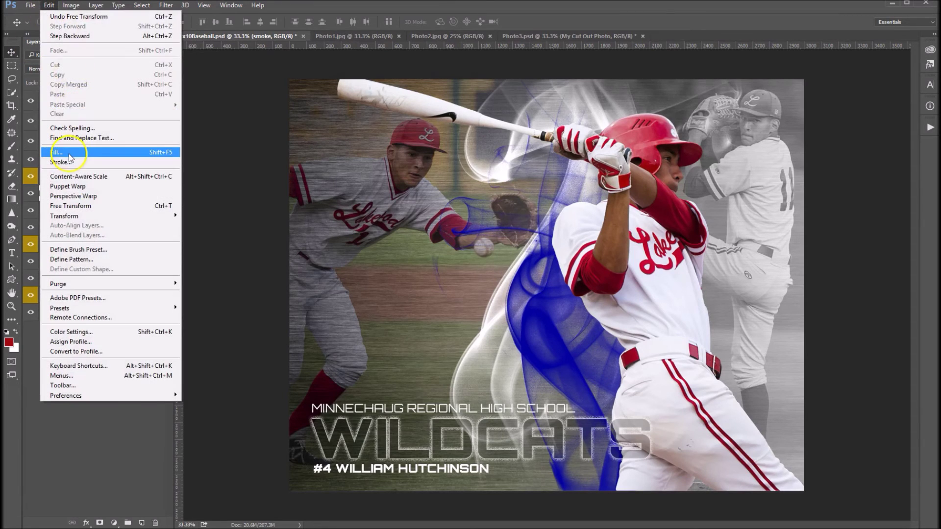
pyautogui.click(72, 153)
pyautogui.click(518, 192)
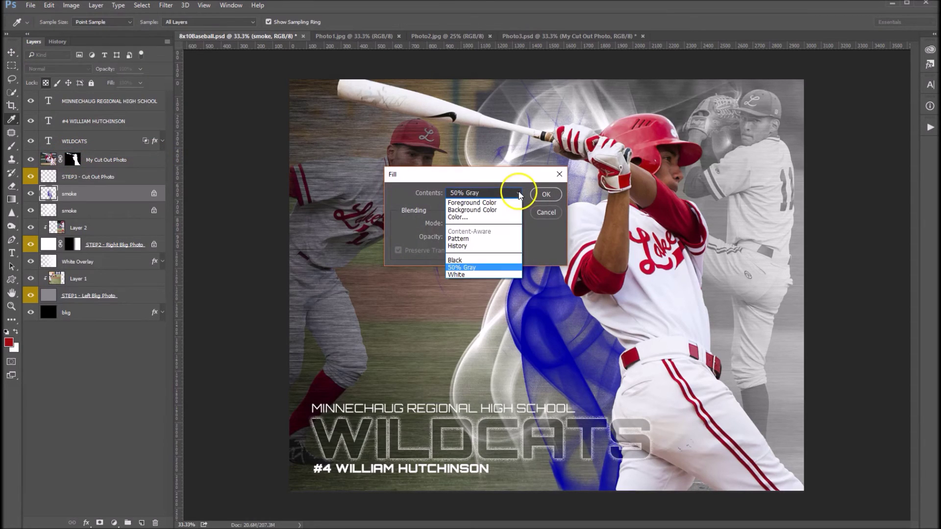
pyautogui.click(497, 204)
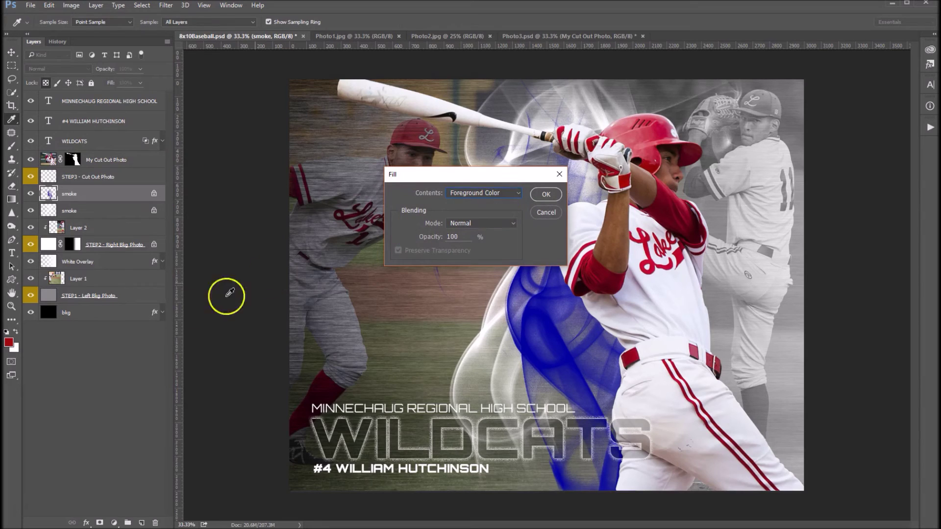
pyautogui.click(544, 193)
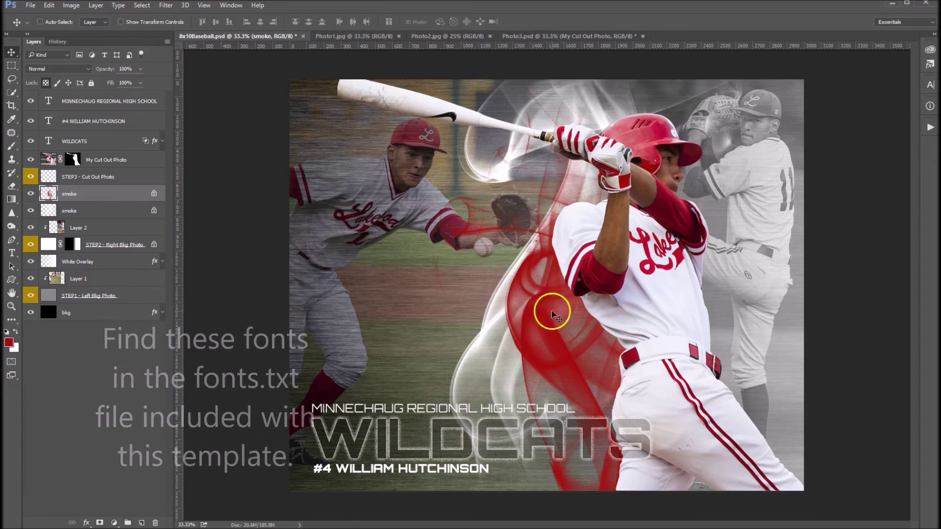
# Replace MINNECHAUG with LAKEWOOD in the school name text.
pyautogui.doubleClick(48, 101)
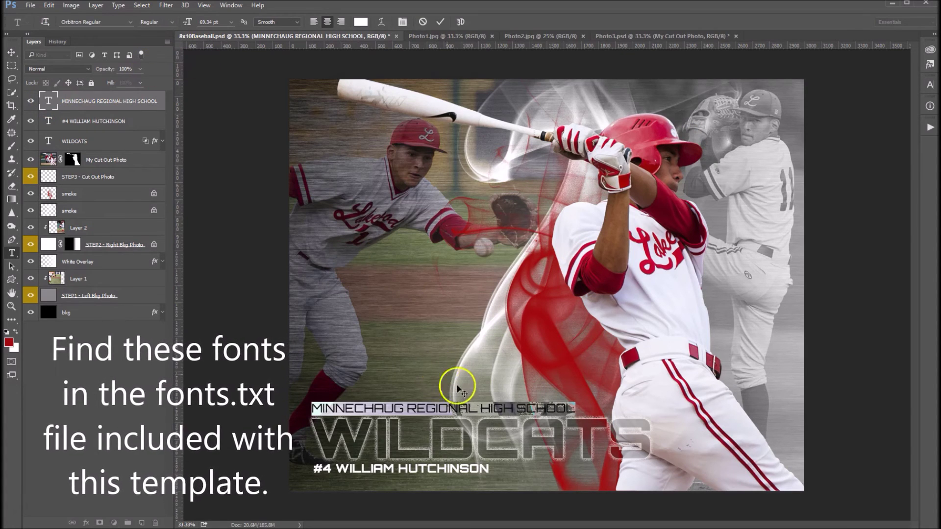
pyautogui.moveTo(403, 409); pyautogui.dragTo(311, 409)
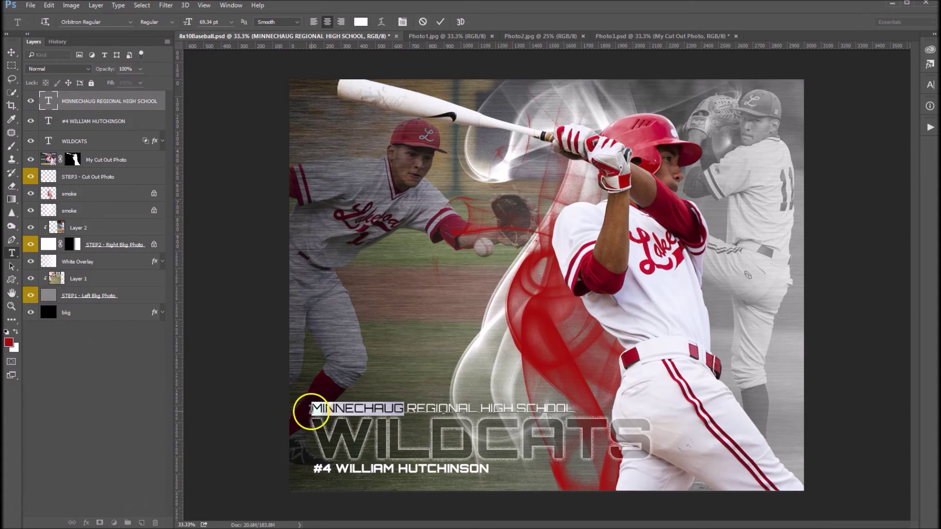
pyautogui.write('LAKEWOOD')
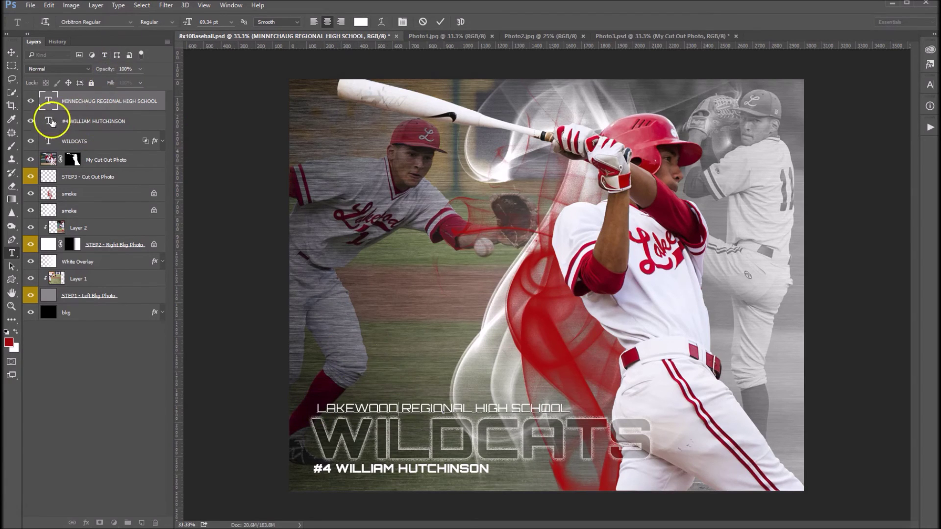
pyautogui.click(89, 142)
# Retype the WILDCATS title as LANCERS.
pyautogui.click(50, 141)
pyautogui.doubleClick(50, 142)
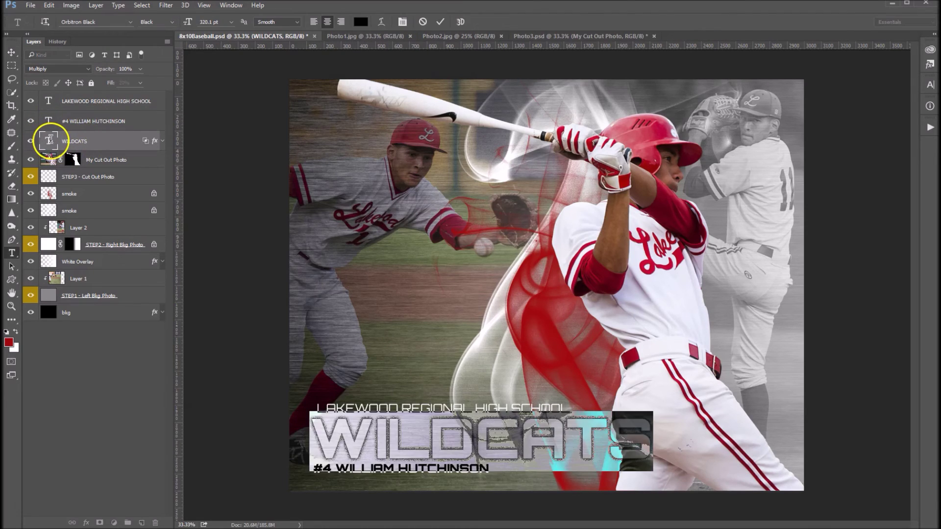
pyautogui.write('LANC')
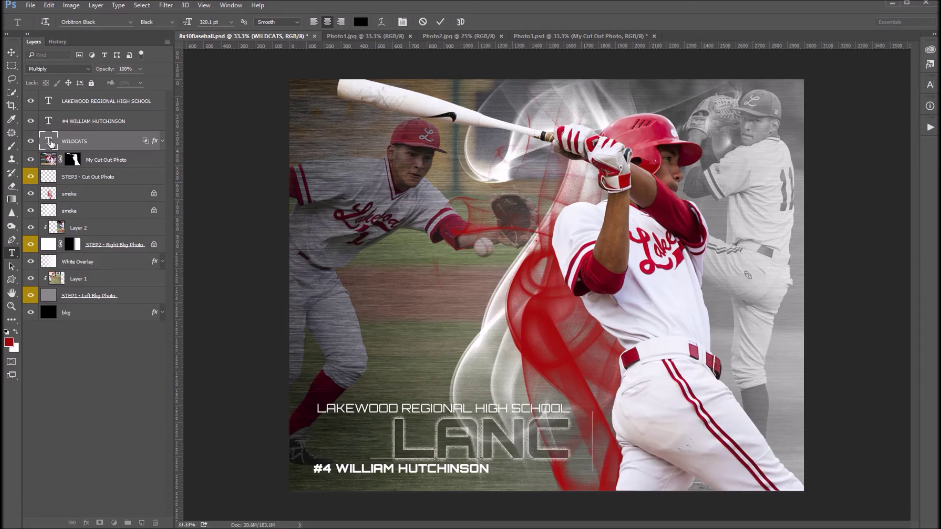
pyautogui.write('ERS')
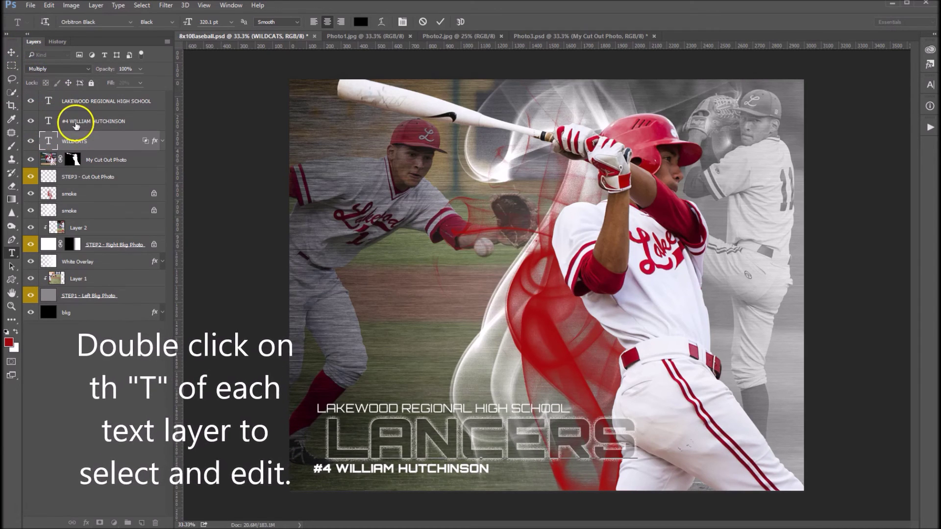
# Change the player line from #4 to #11 with the new player's full name.
pyautogui.click(76, 125)
pyautogui.press('v')
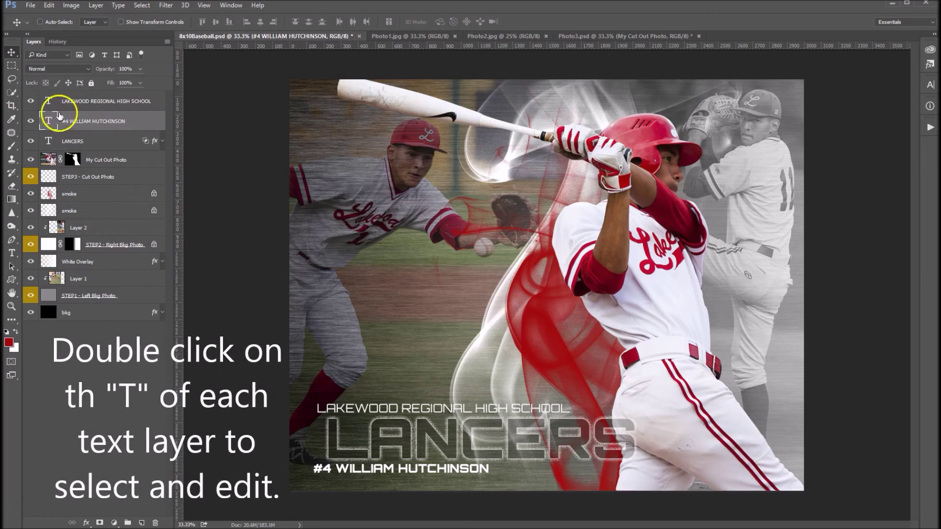
pyautogui.doubleClick(47, 122)
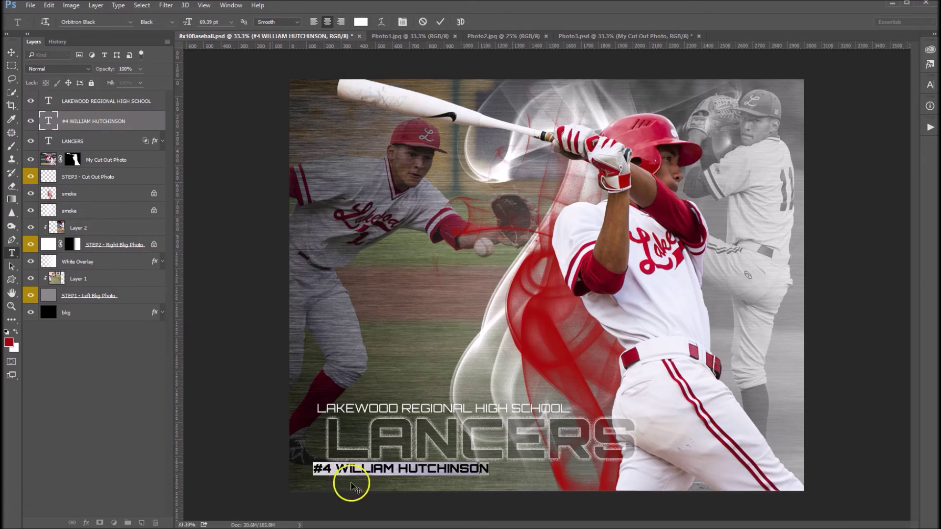
pyautogui.doubleClick(326, 468)
pyautogui.moveTo(329, 469); pyautogui.dragTo(517, 476)
pyautogui.write('11')
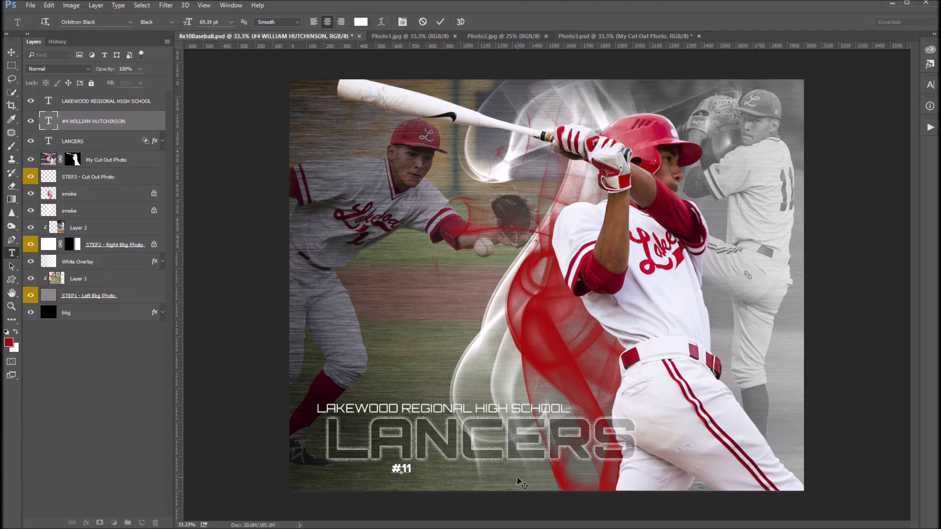
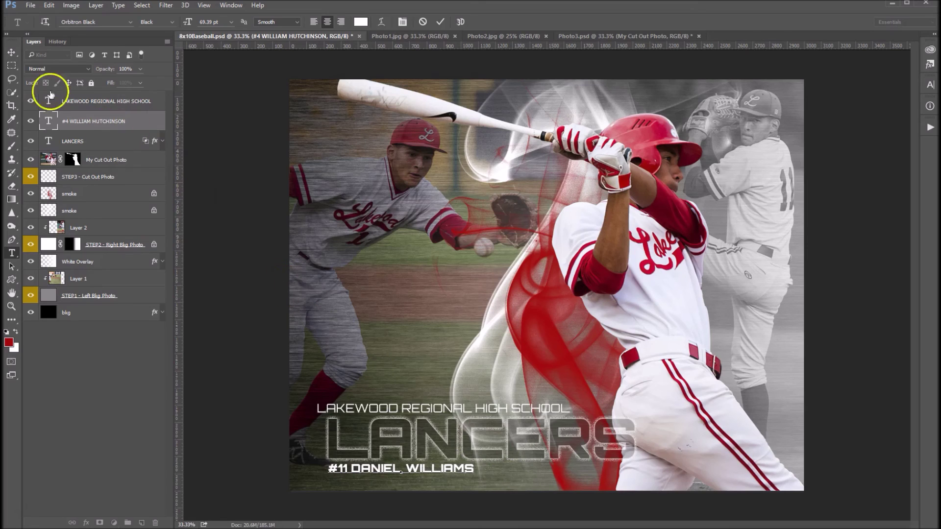
pyautogui.click(12, 53)
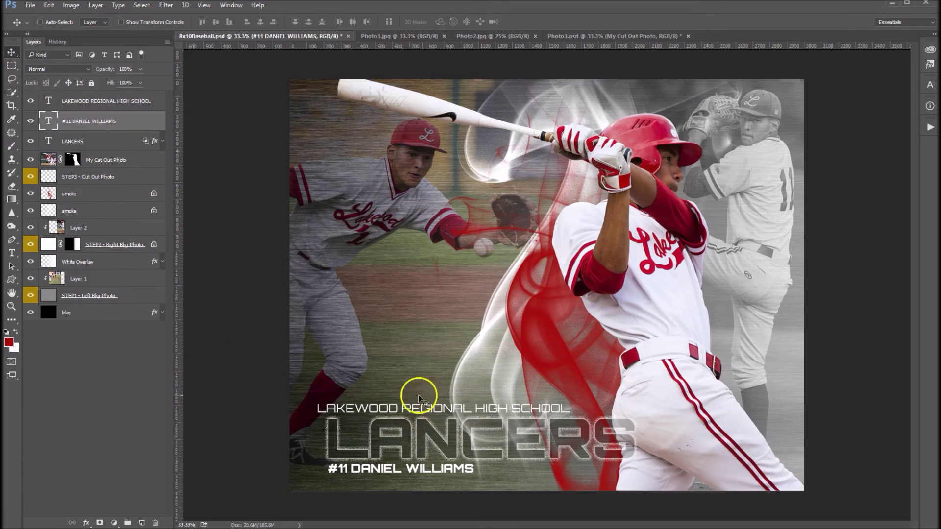
# Shift the LANCERS title and the #11 player line slightly left to align with the school line.
pyautogui.click(101, 144)
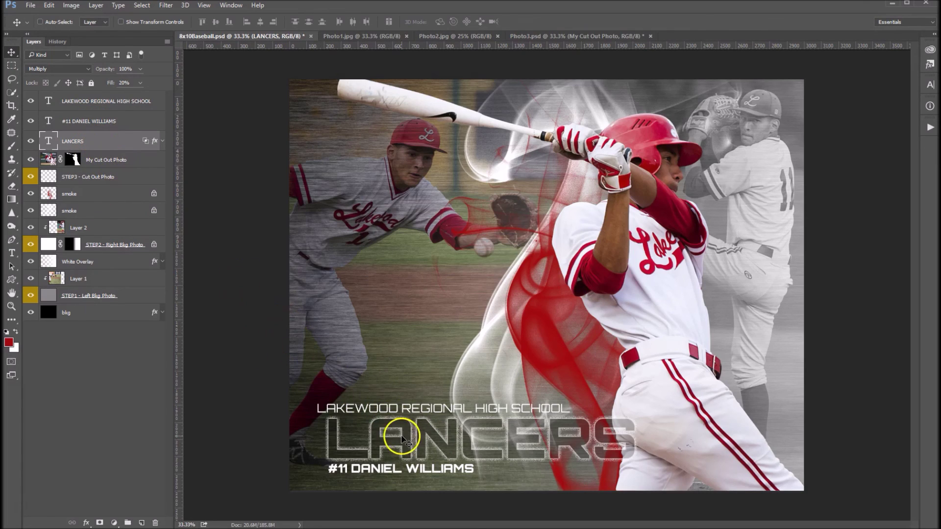
pyautogui.moveTo(396, 436); pyautogui.dragTo(386, 437)
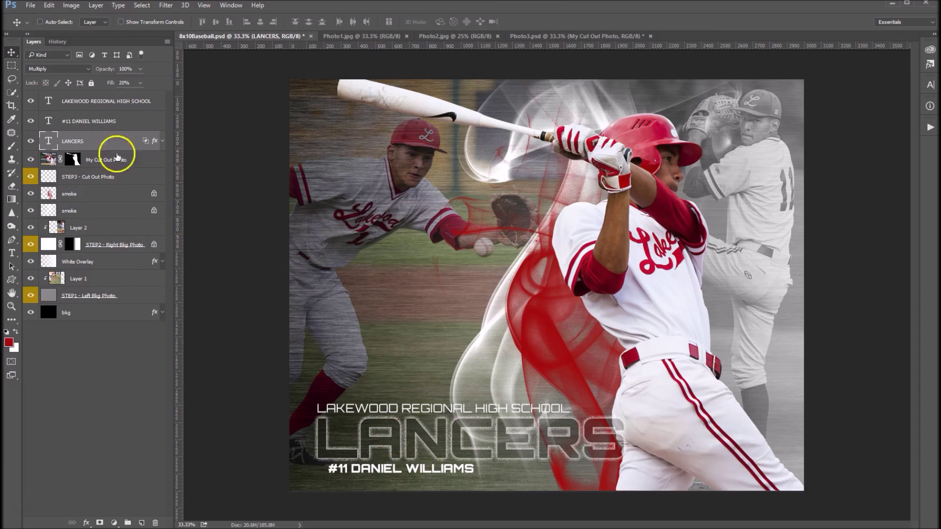
pyautogui.keyDown('ctrl'); pyautogui.click(420, 475); pyautogui.keyUp('ctrl')
pyautogui.moveTo(431, 475); pyautogui.dragTo(405, 474)
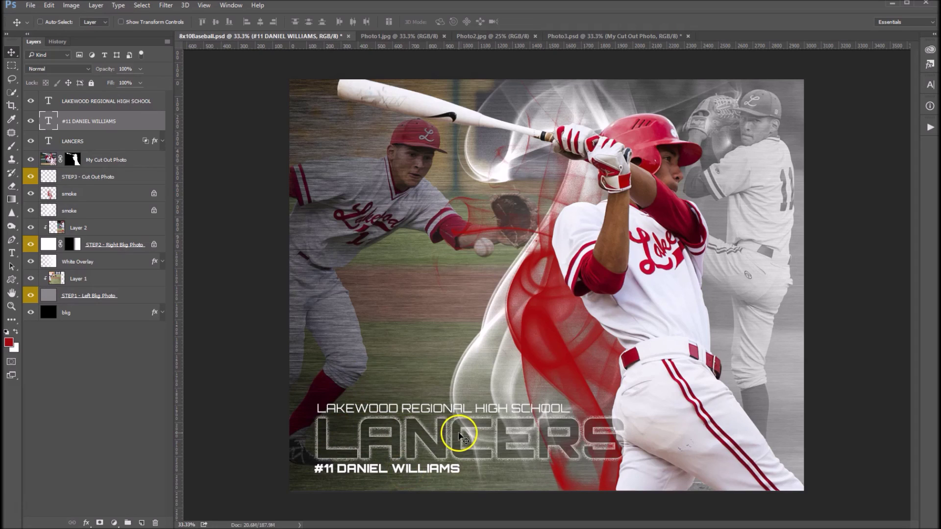